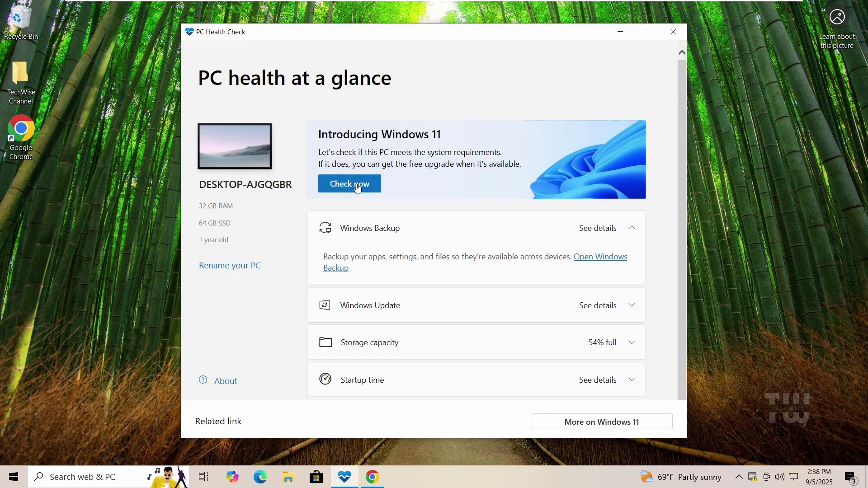
Step: Run the Windows 11 compatibility check, review the TPM and single-core processor failures, then close PC Health Check
{"action": "left_click", "coordinate": [356, 187]}
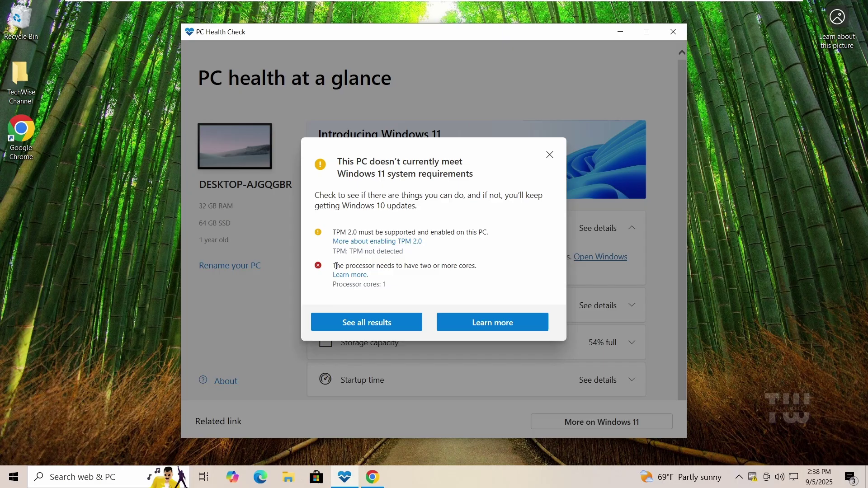
{"action": "left_click_drag", "start_coordinate": [336, 265], "coordinate": [423, 280]}
{"action": "left_click", "coordinate": [428, 280]}
{"action": "left_click", "coordinate": [550, 154]}
{"action": "left_click", "coordinate": [676, 27]}
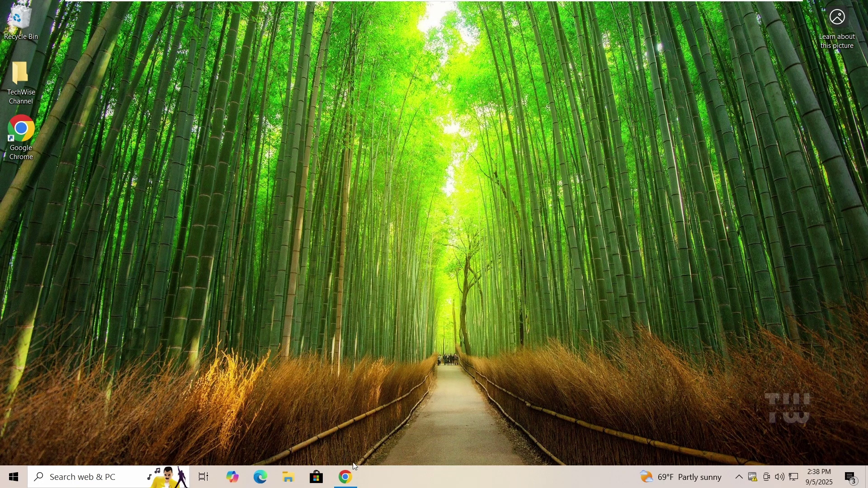
Step: Search Google in Chrome for 'windows 11 iso download' and open Microsoft's Download Windows 11 page
{"action": "left_click", "coordinate": [346, 476]}
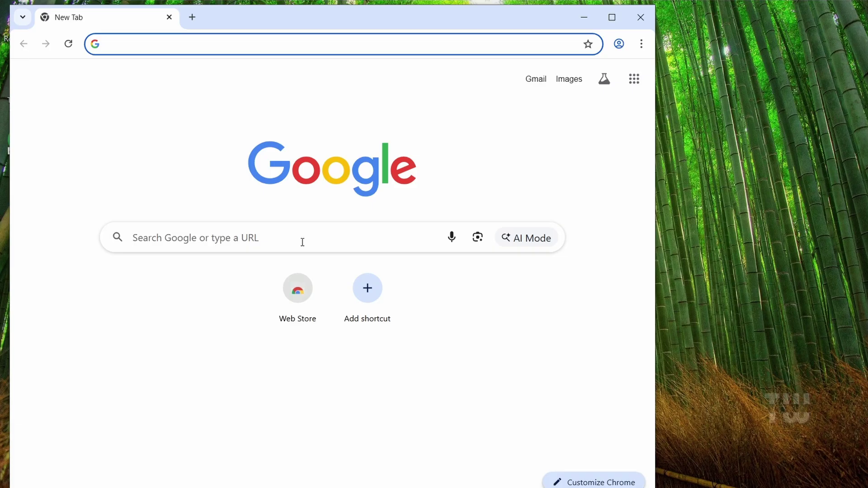
{"action": "left_click", "coordinate": [303, 242]}
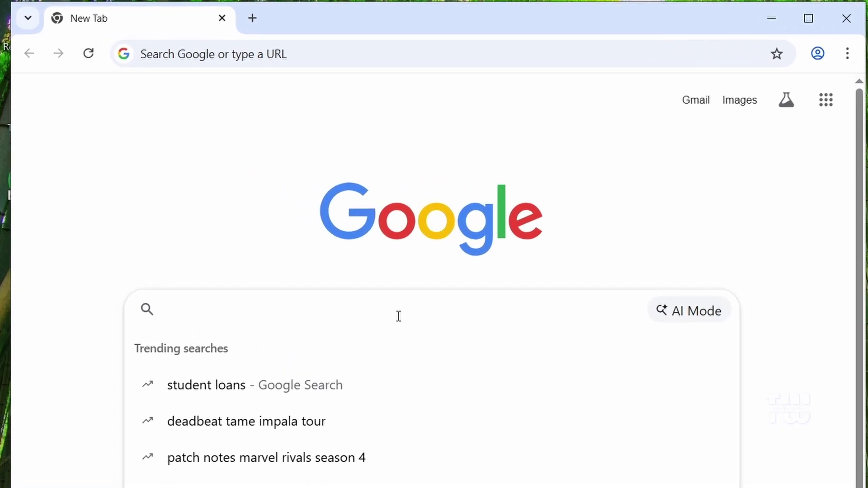
{"action": "type", "text": "windows 1"}
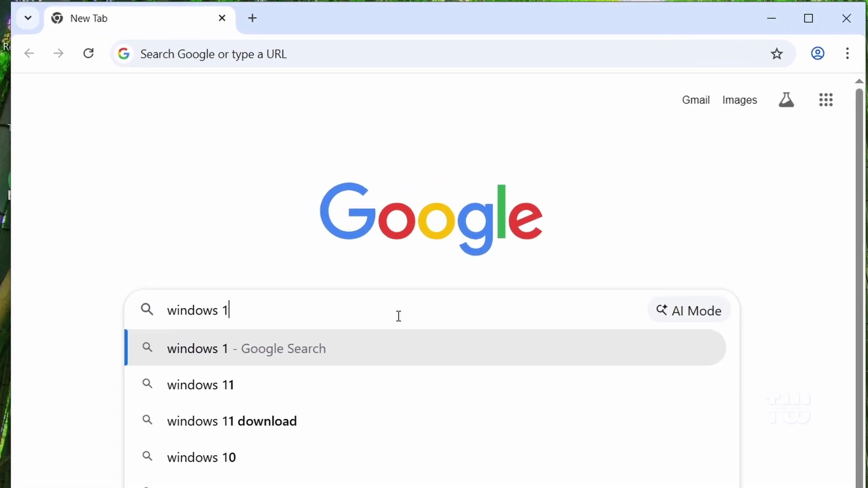
{"action": "type", "text": "1 iso download"}
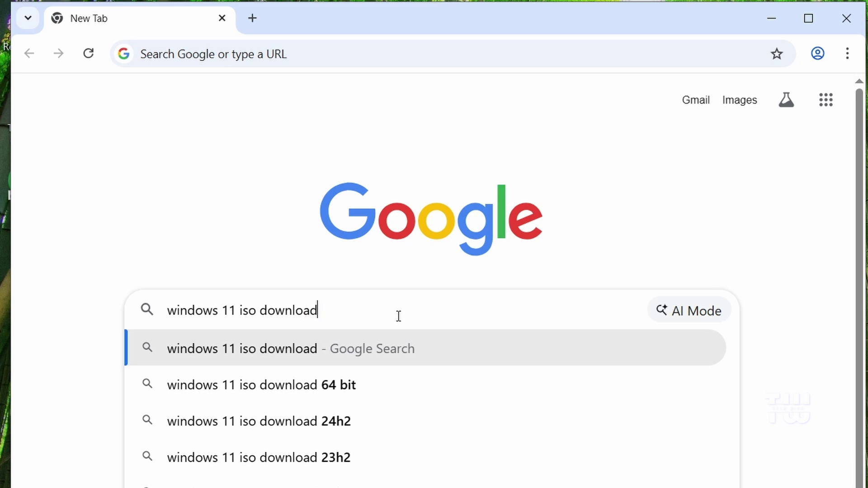
{"action": "key", "text": "Return"}
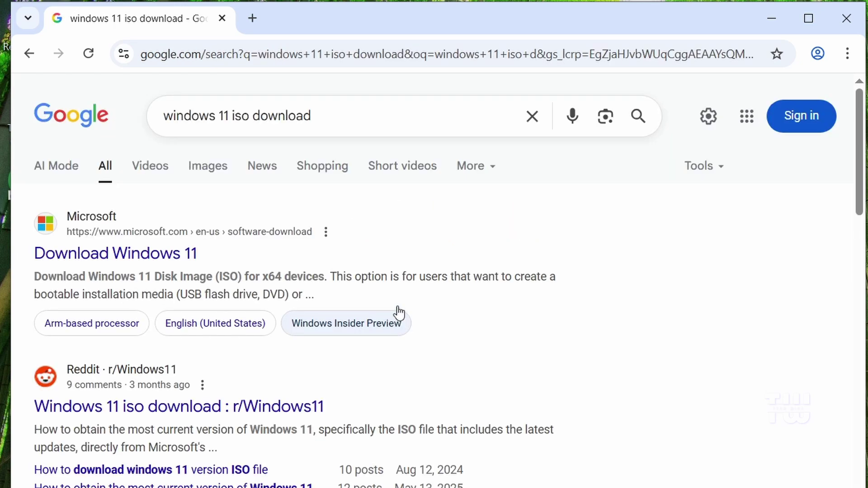
{"action": "left_click", "coordinate": [127, 257]}
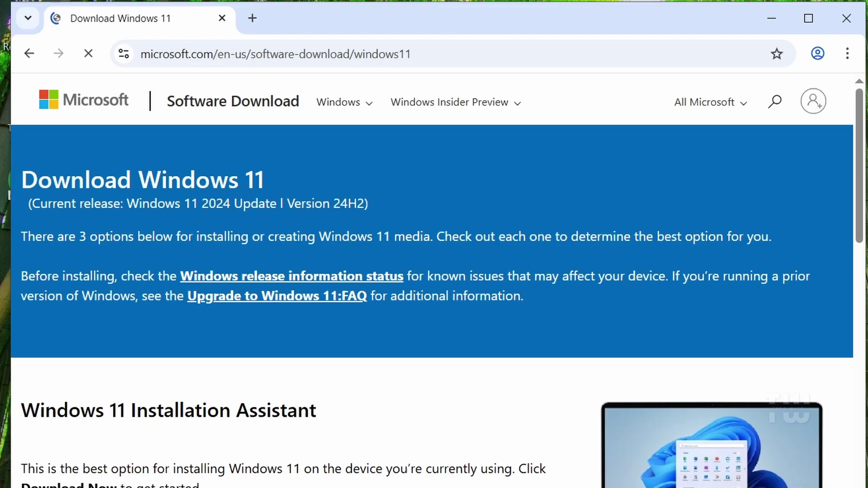
Step: Select and confirm Windows 11 (multi-edition ISO for x64 devices) so the product language choice appears
{"action": "scroll", "coordinate": [484, 440], "scroll_direction": "down", "scroll_amount": 10}
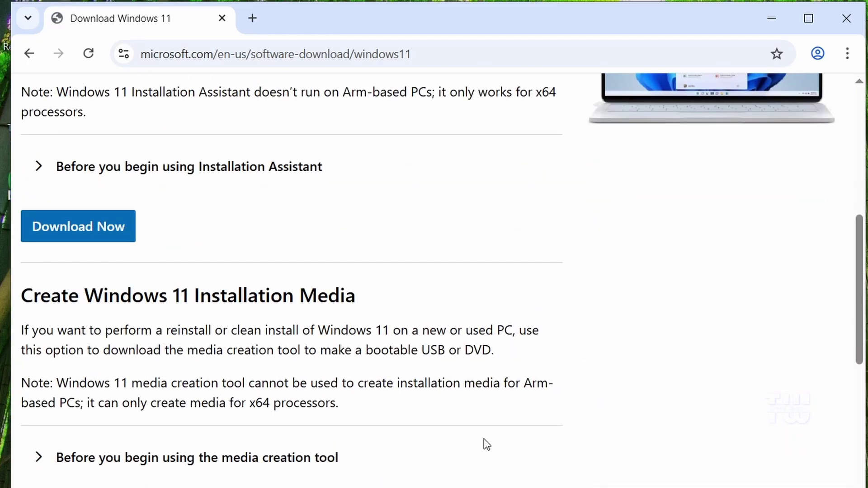
{"action": "scroll", "coordinate": [484, 439], "scroll_direction": "down", "scroll_amount": 2}
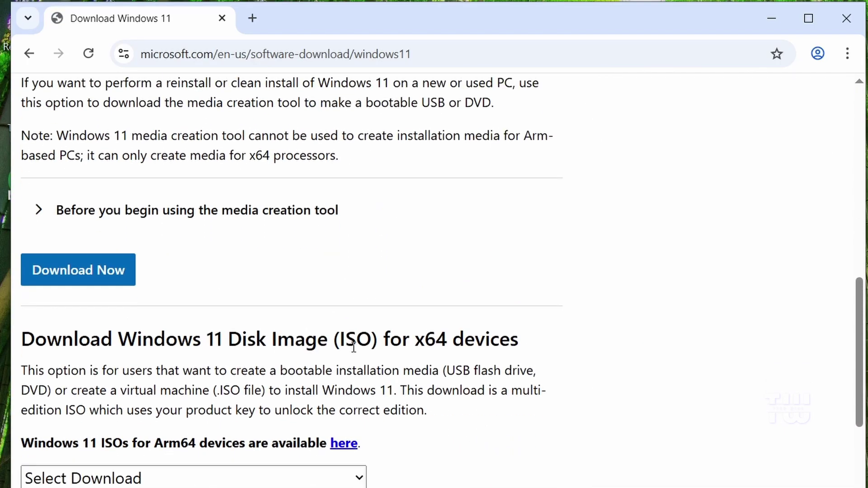
{"action": "scroll", "coordinate": [345, 346], "scroll_direction": "down", "scroll_amount": 3}
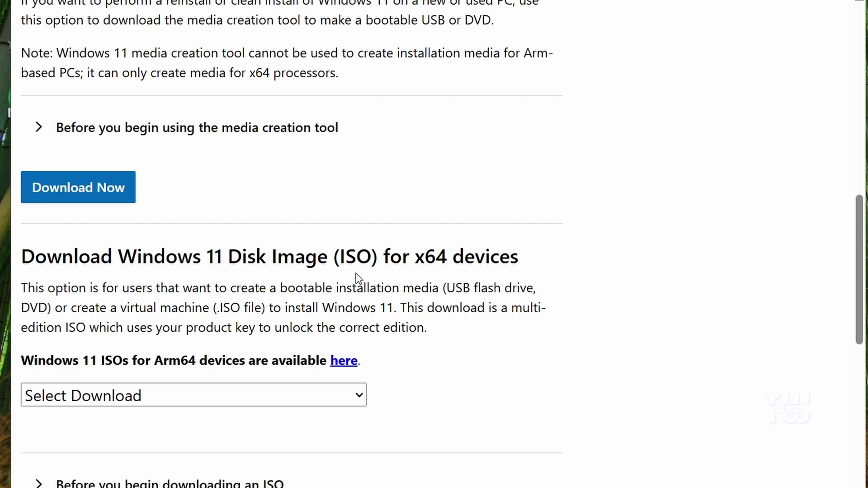
{"action": "left_click", "coordinate": [334, 324]}
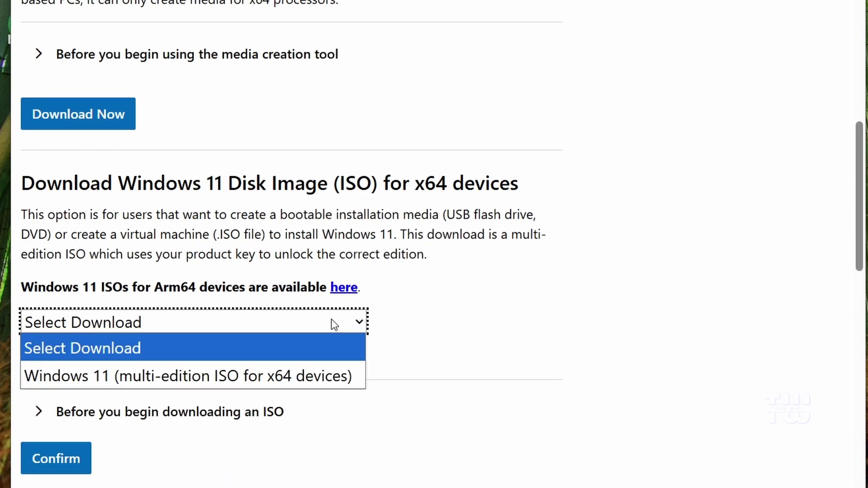
{"action": "left_click", "coordinate": [213, 381]}
{"action": "scroll", "coordinate": [247, 365], "scroll_direction": "down", "scroll_amount": 2}
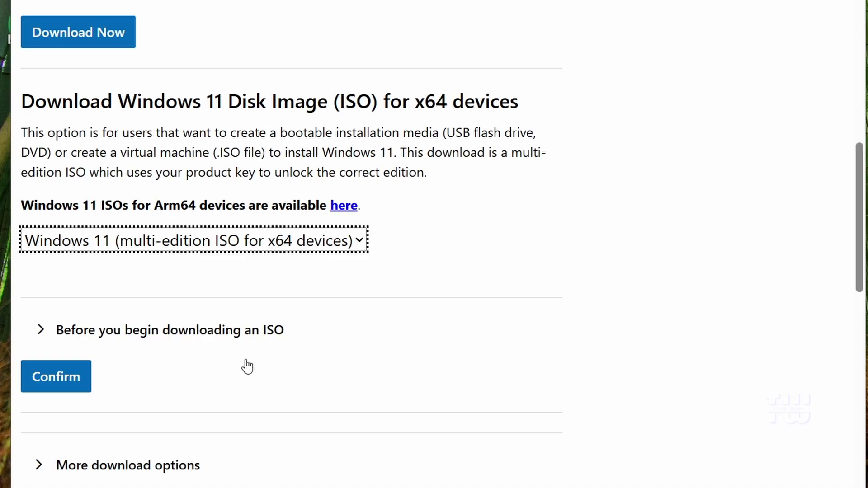
{"action": "left_click", "coordinate": [86, 379]}
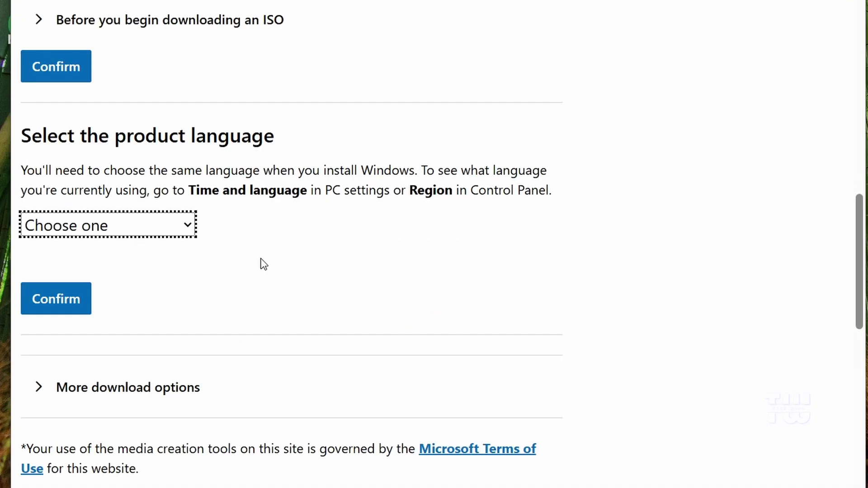
{"action": "left_click", "coordinate": [182, 224]}
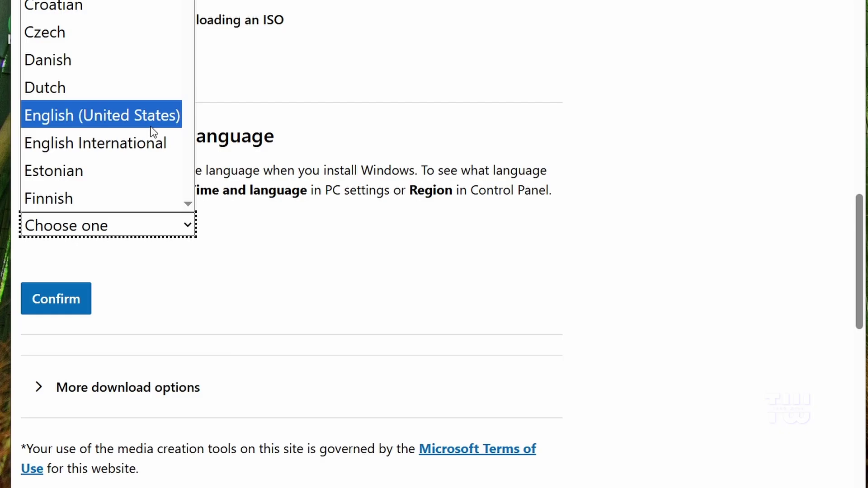
{"action": "left_click", "coordinate": [298, 254]}
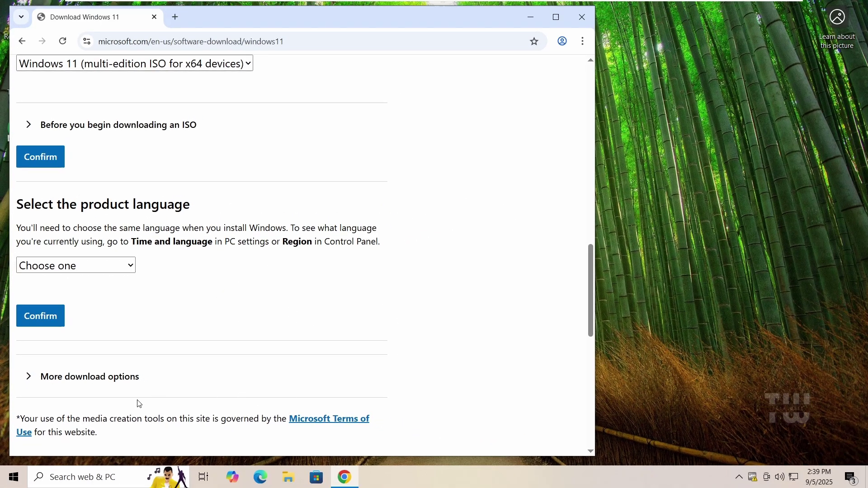
{"action": "left_click", "coordinate": [18, 482]}
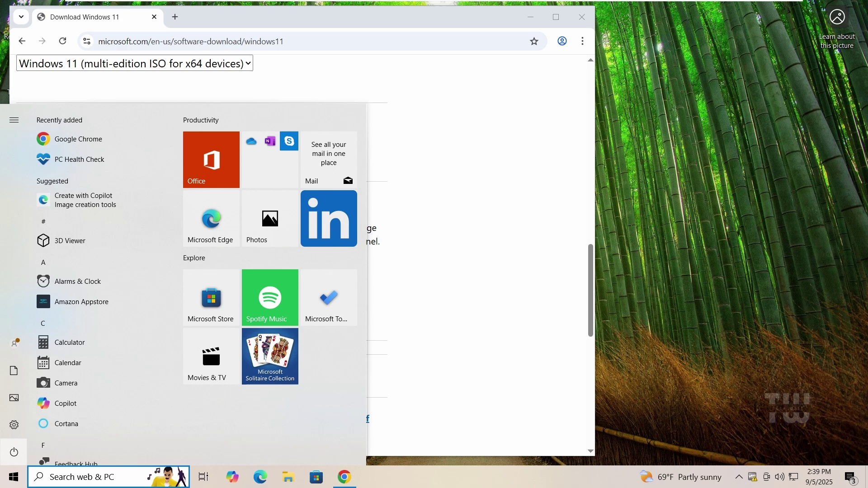
{"action": "left_click", "coordinate": [16, 428]}
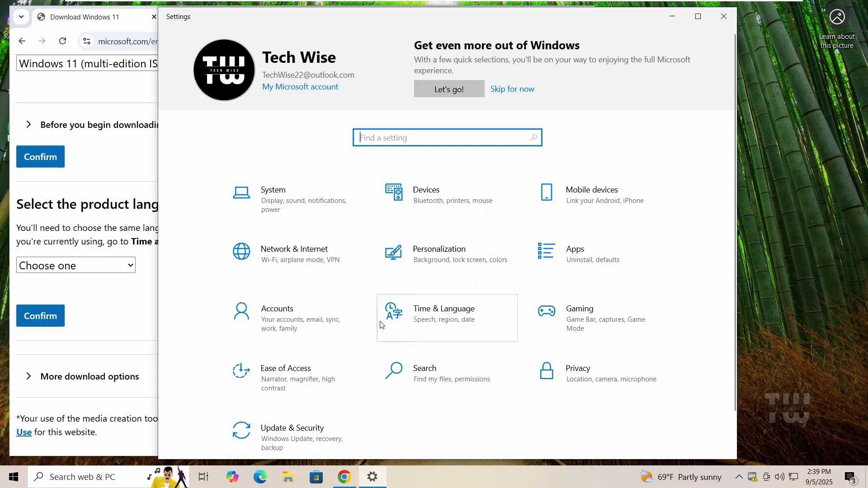
{"action": "left_click", "coordinate": [419, 318]}
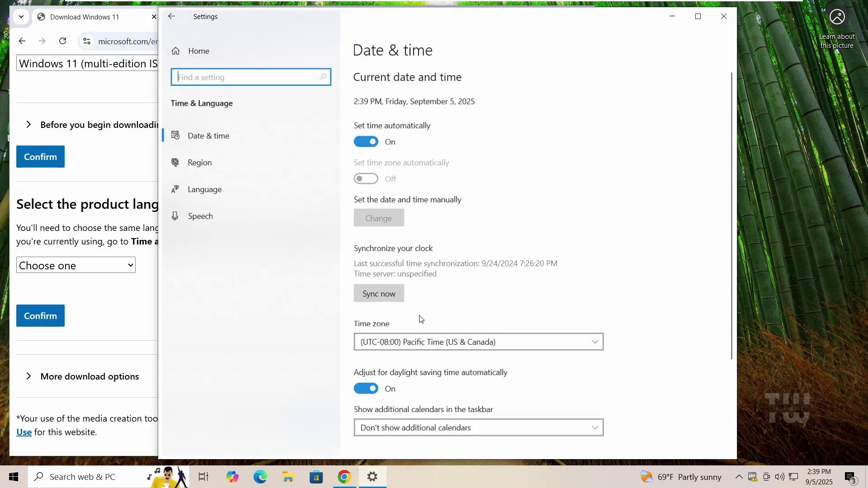
{"action": "left_click", "coordinate": [211, 169]}
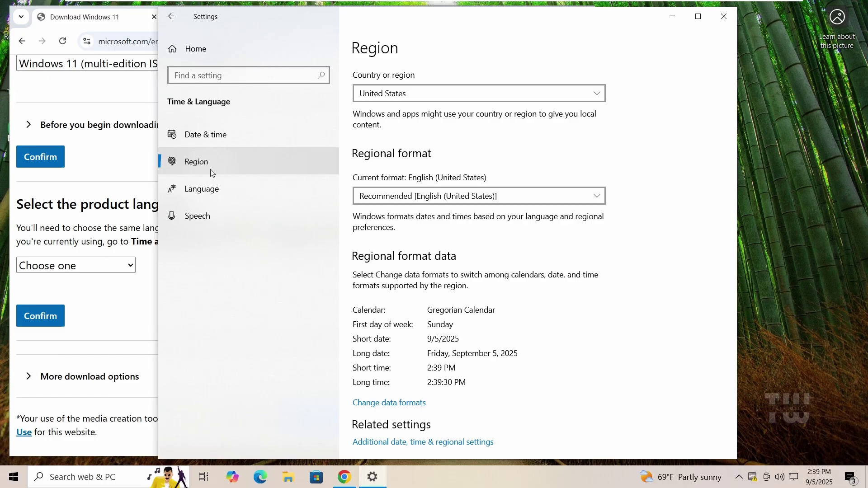
{"action": "left_click", "coordinate": [723, 16]}
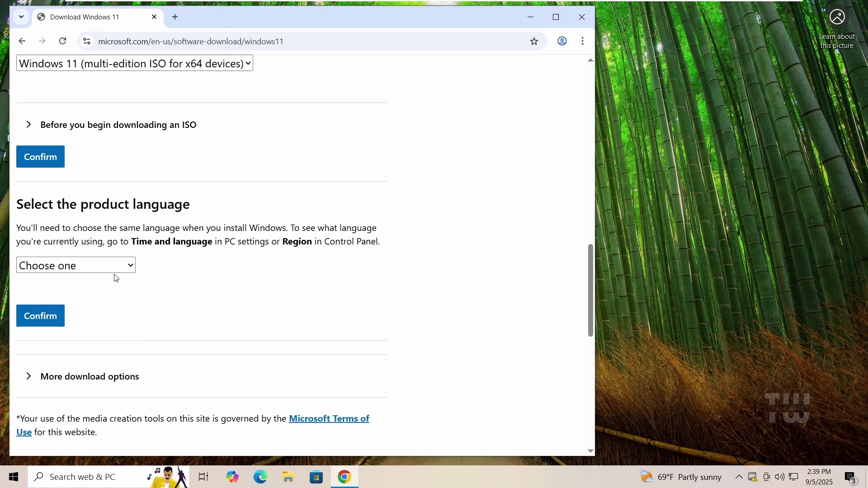
Step: Choose English (United States), confirm, and start the 64-bit Win11_24H2_English_x64.iso download
{"action": "left_click", "coordinate": [115, 270]}
{"action": "scroll", "coordinate": [104, 208], "scroll_direction": "down", "scroll_amount": 1}
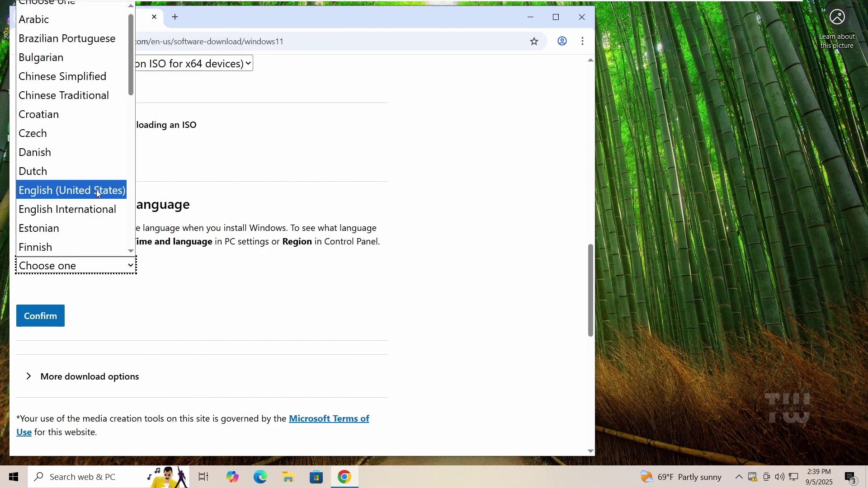
{"action": "left_click", "coordinate": [96, 190]}
{"action": "left_click", "coordinate": [44, 316]}
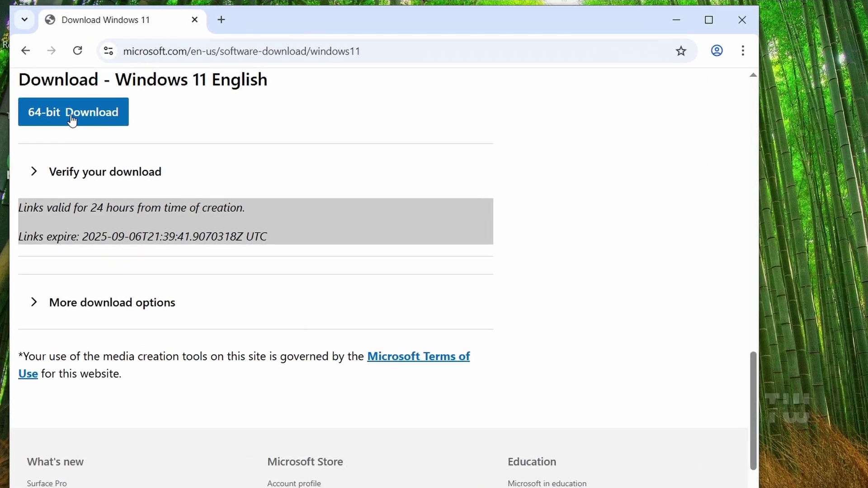
{"action": "left_click", "coordinate": [71, 120]}
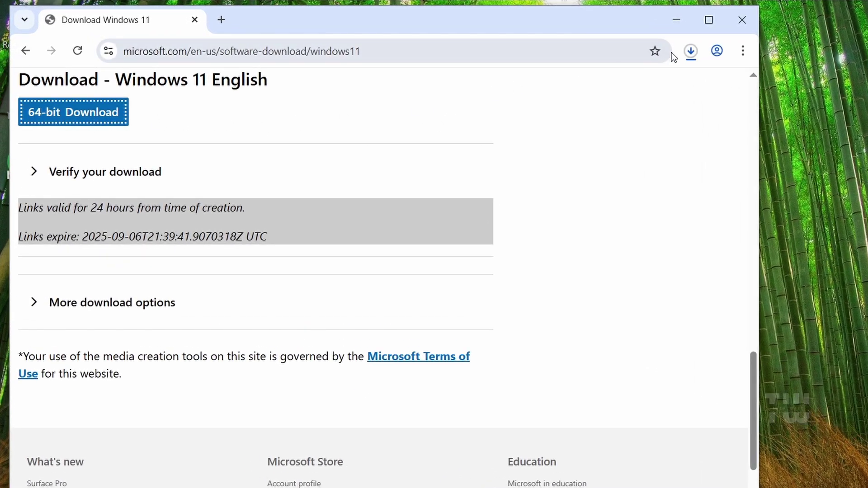
{"action": "left_click", "coordinate": [690, 52]}
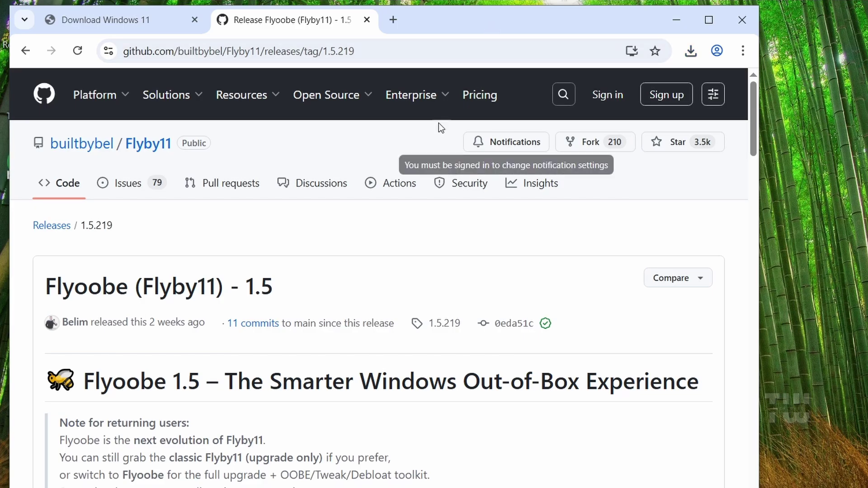
Step: Download FlyoobeApp.zip from the Flyoobe 1.5 release, keeping it despite Chrome's suspicious-file warning
{"action": "scroll", "coordinate": [252, 292], "scroll_direction": "down", "scroll_amount": 10}
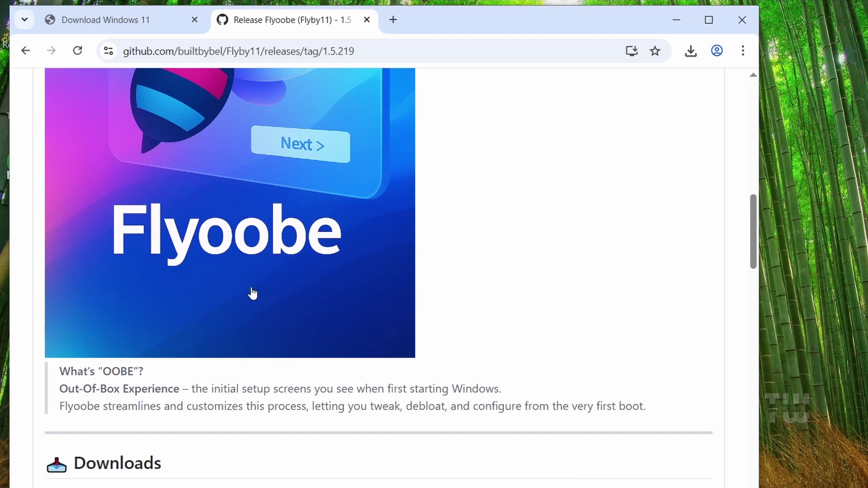
{"action": "scroll", "coordinate": [252, 291], "scroll_direction": "down", "scroll_amount": 5}
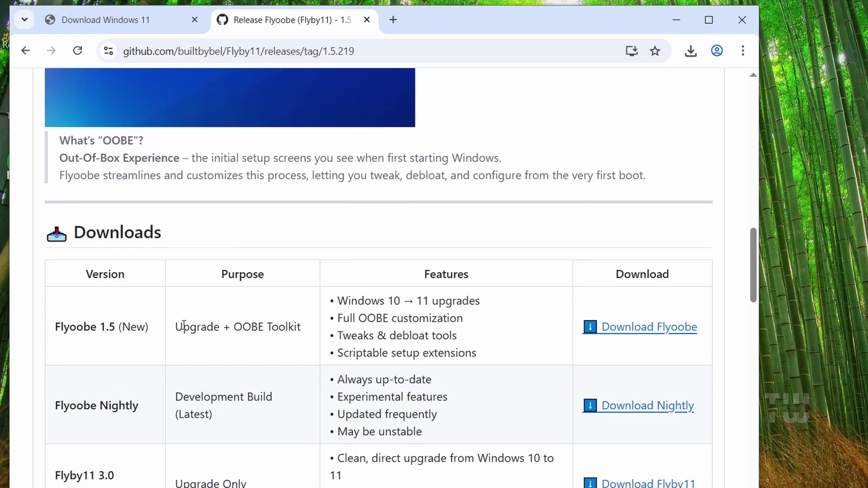
{"action": "triple_click", "coordinate": [72, 331]}
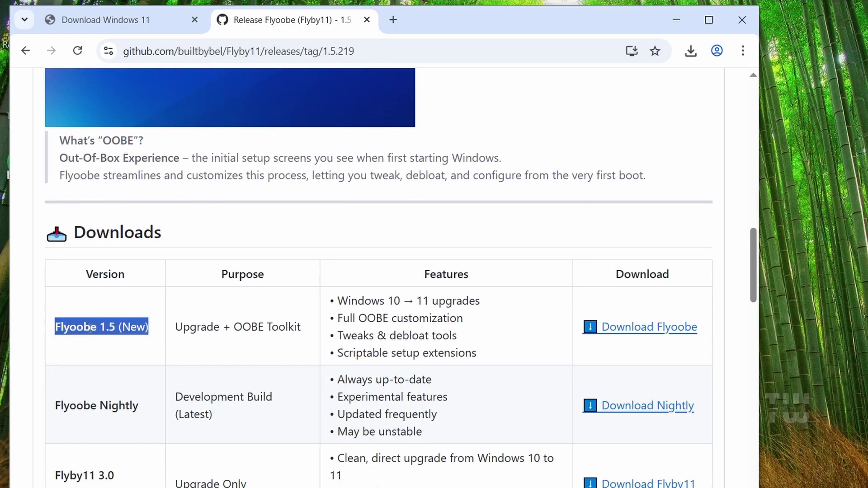
{"action": "left_click", "coordinate": [635, 334]}
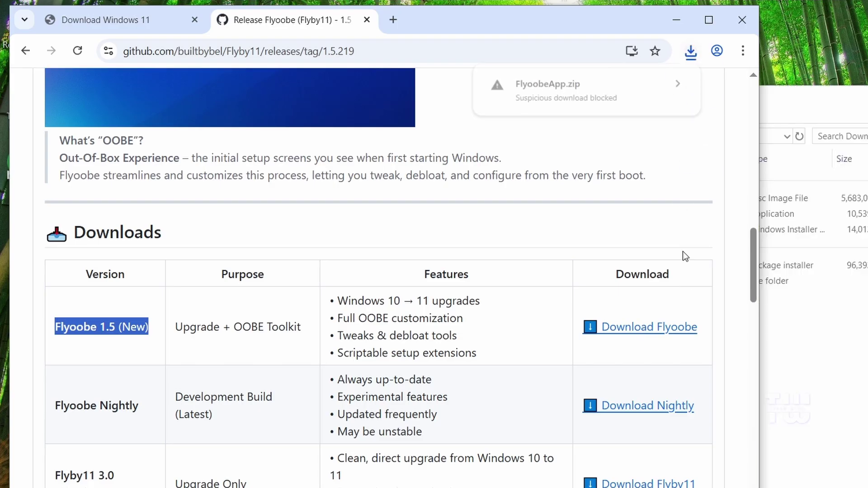
{"action": "left_click", "coordinate": [674, 88]}
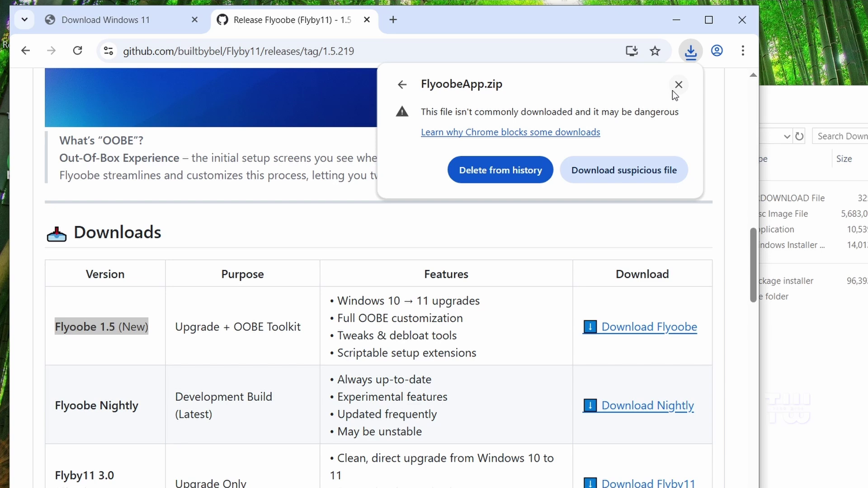
{"action": "left_click", "coordinate": [604, 170]}
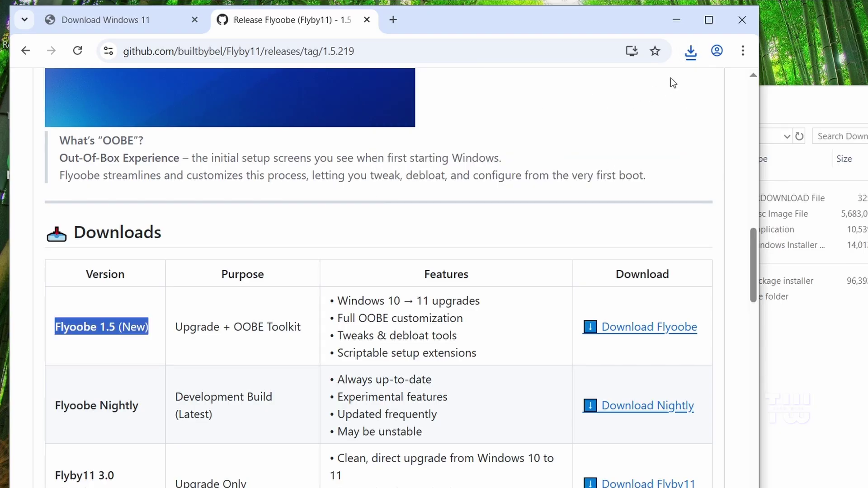
{"action": "left_click", "coordinate": [696, 58]}
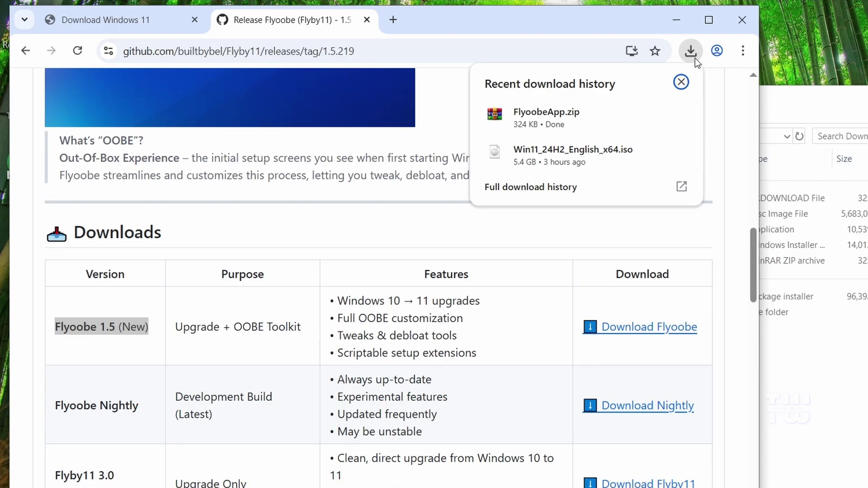
Step: Extract FlyoobeApp.zip to a FlyoobeApp folder, launch Flyo.exe, and show SmartScreen's More info details
{"action": "left_click", "coordinate": [653, 153]}
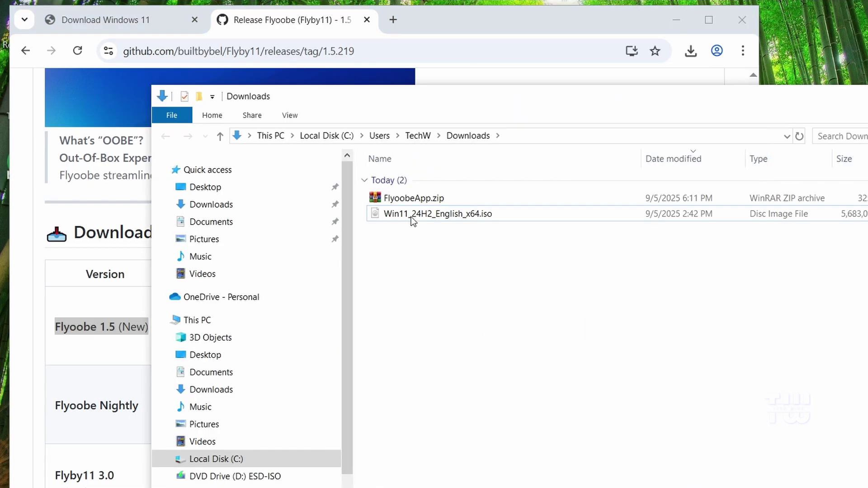
{"action": "right_click", "coordinate": [409, 200]}
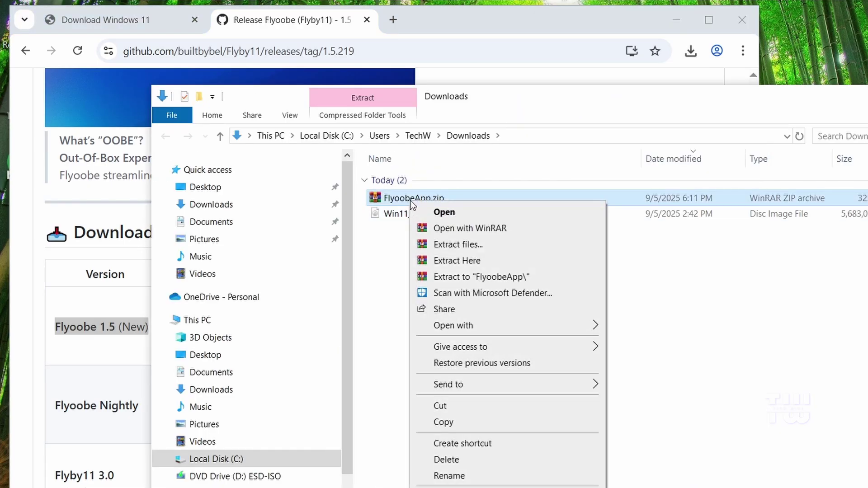
{"action": "left_click", "coordinate": [485, 270]}
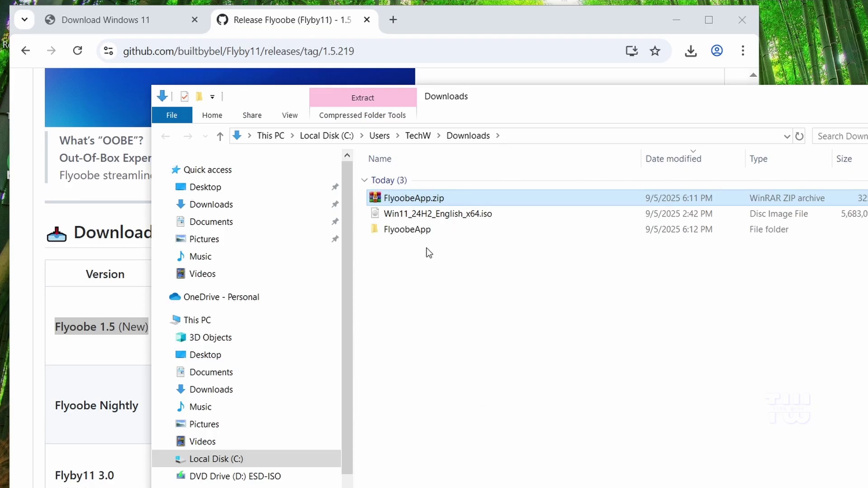
{"action": "double_click", "coordinate": [409, 229]}
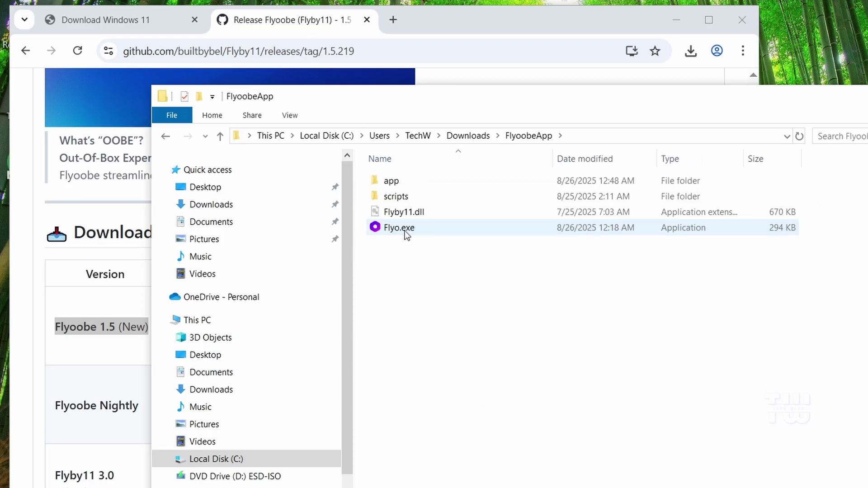
{"action": "double_click", "coordinate": [408, 231]}
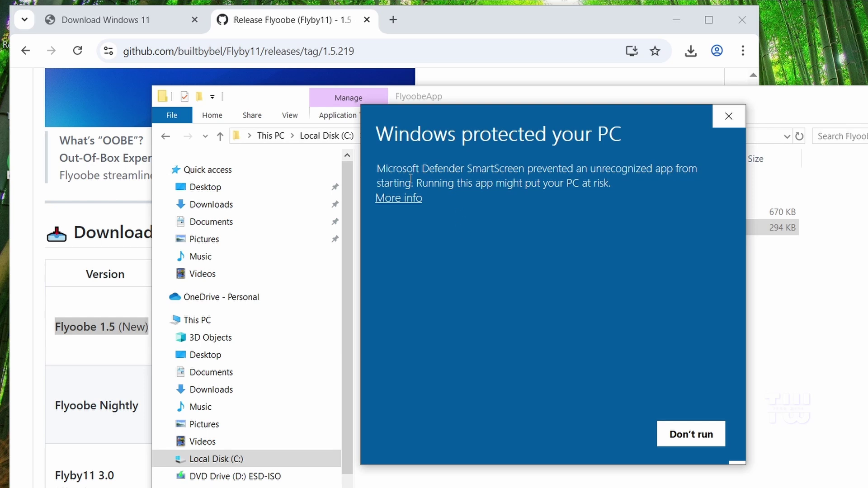
{"action": "left_click", "coordinate": [403, 198]}
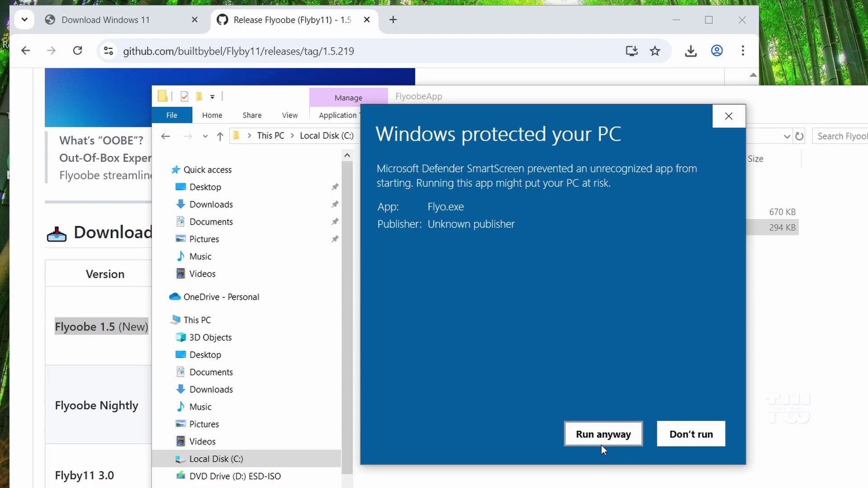
Step: Run Flyo.exe anyway despite SmartScreen and minimize the browser and File Explorer behind it
{"action": "left_click", "coordinate": [607, 437]}
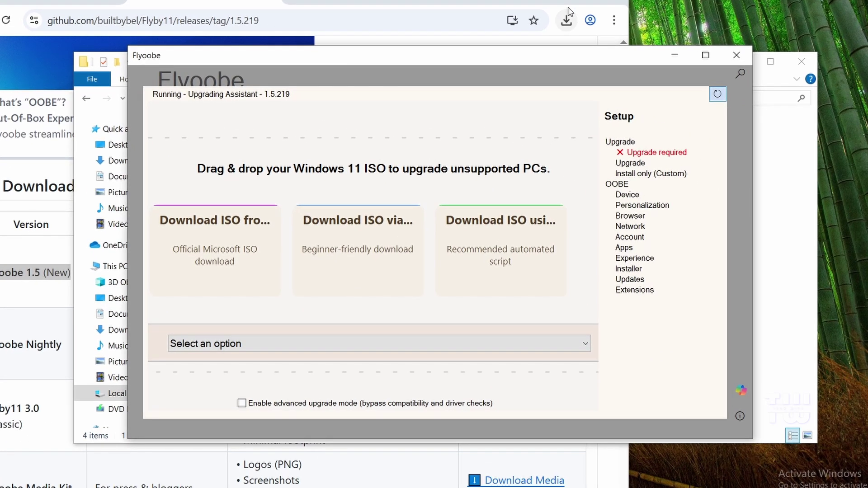
{"action": "key", "text": "alt+Tab"}
{"action": "key", "text": "super+Down"}
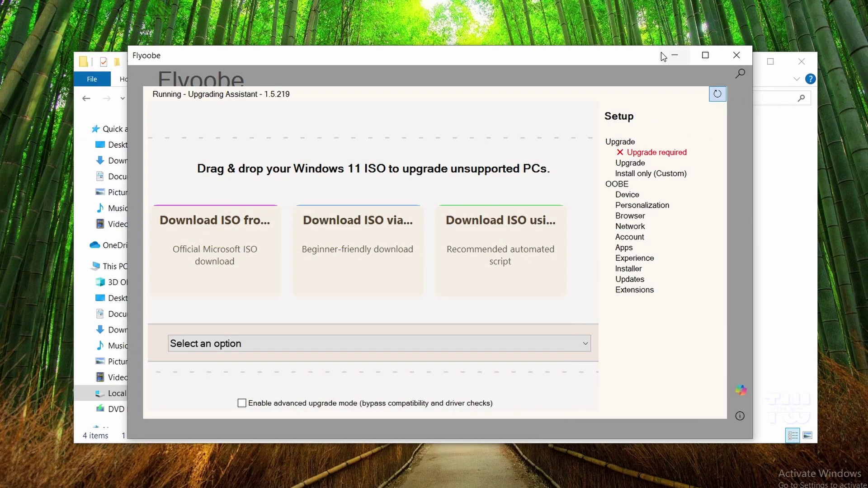
{"action": "left_click", "coordinate": [740, 63]}
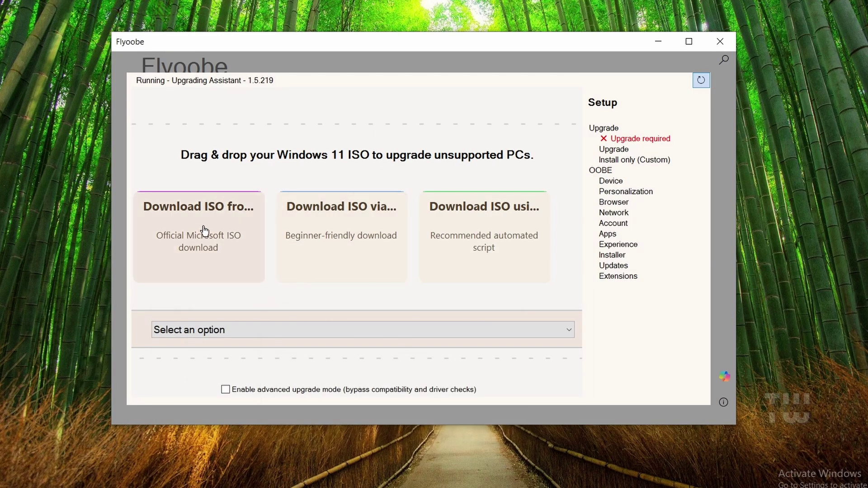
Step: Choose 'Select ISO from local computer', pick Downloads\Win11_24H2_English_x64.iso, and allow PowerShell's UAC prompt
{"action": "left_click", "coordinate": [371, 333]}
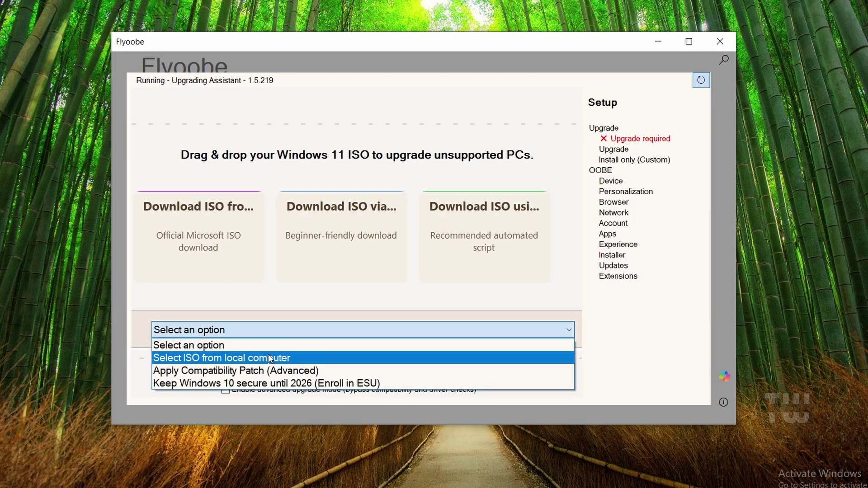
{"action": "left_click", "coordinate": [287, 358]}
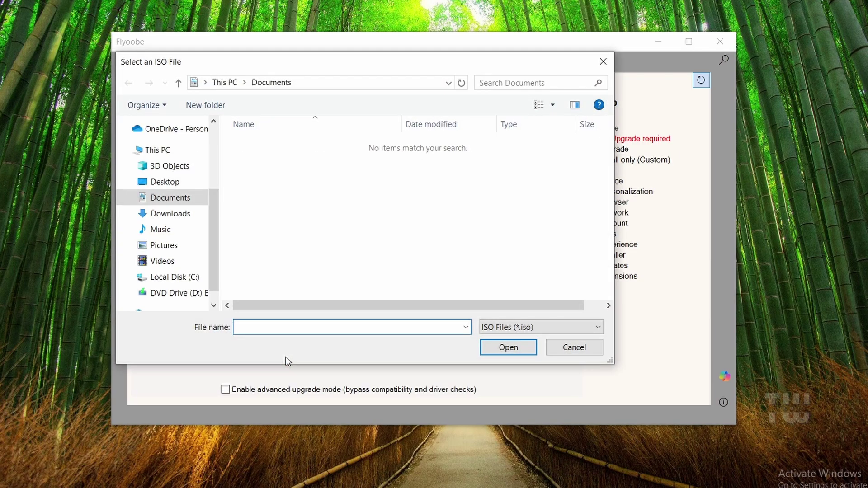
{"action": "left_click", "coordinate": [180, 218]}
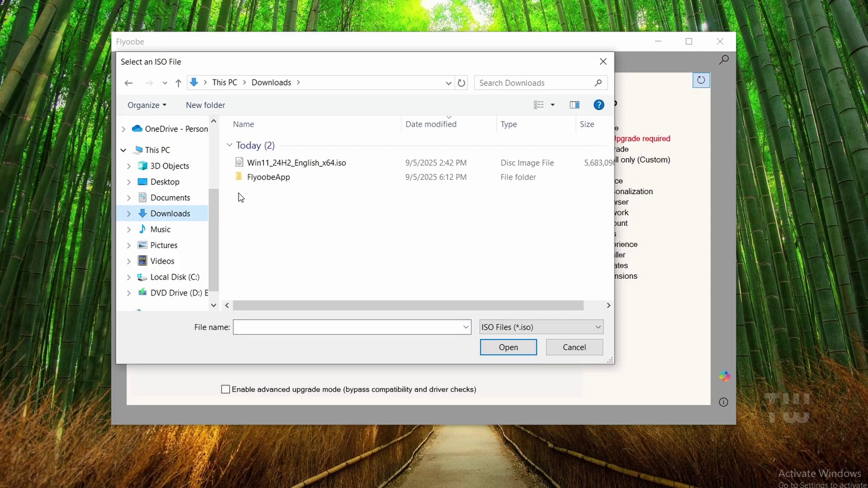
{"action": "left_click", "coordinate": [312, 164]}
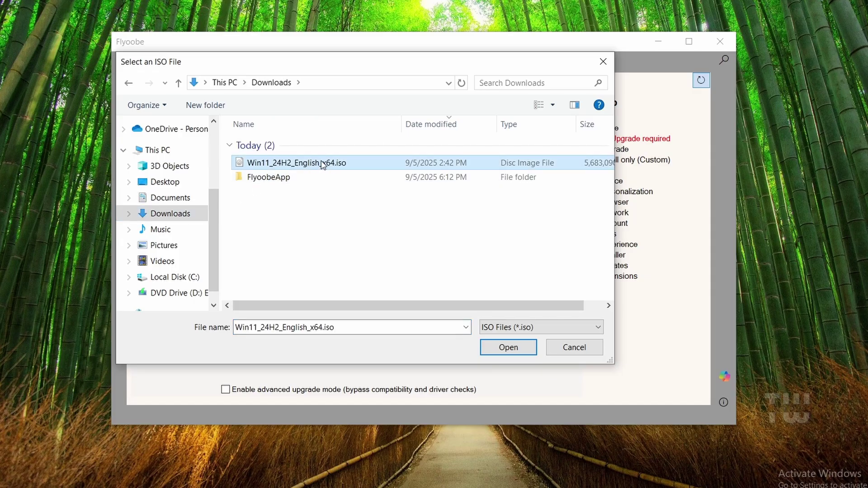
{"action": "left_click", "coordinate": [499, 349]}
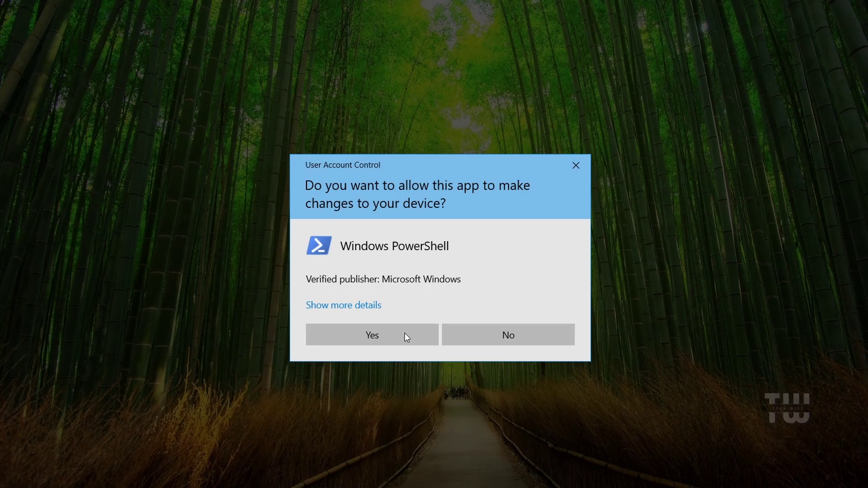
{"action": "left_click", "coordinate": [405, 334]}
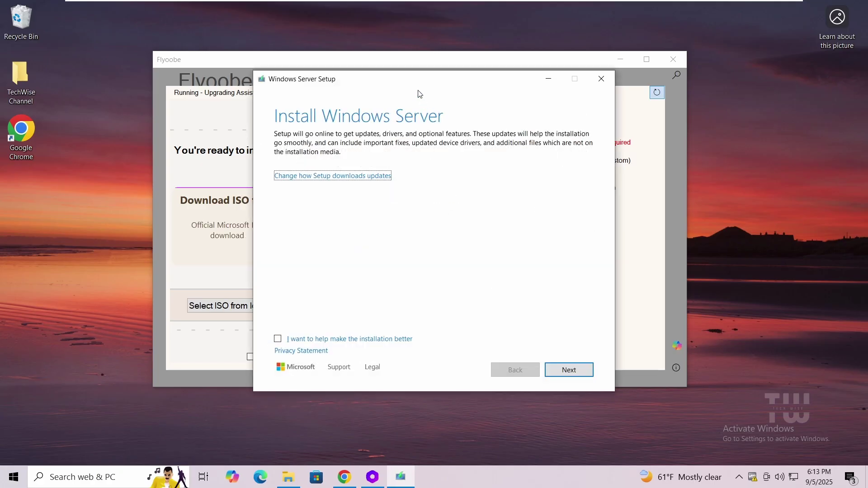
Step: Accept the licence terms and keep files, settings, and apps to reach Ready to install Windows 11 Home
{"action": "left_click_drag", "start_coordinate": [413, 85], "coordinate": [416, 84]}
{"action": "left_click", "coordinate": [574, 368]}
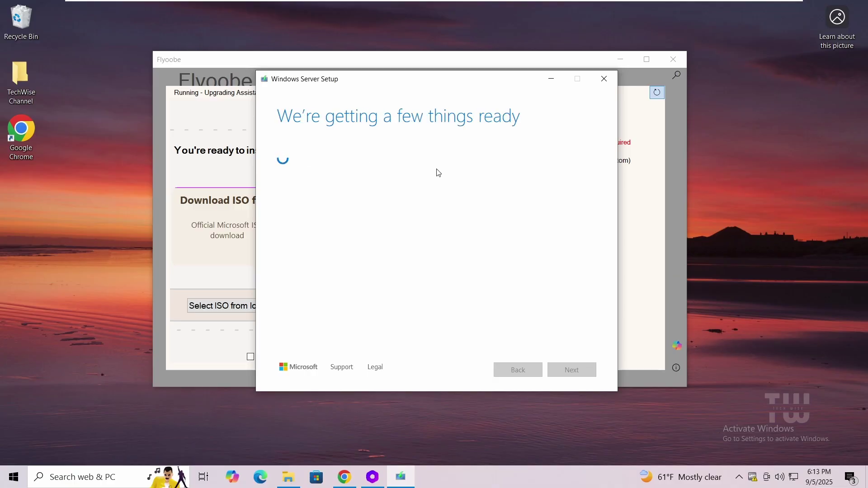
{"action": "left_click", "coordinate": [571, 369]}
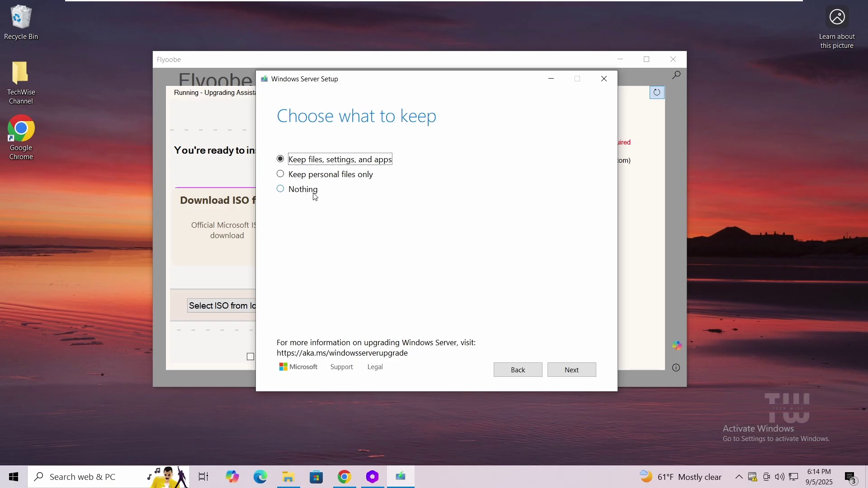
{"action": "left_click", "coordinate": [575, 364]}
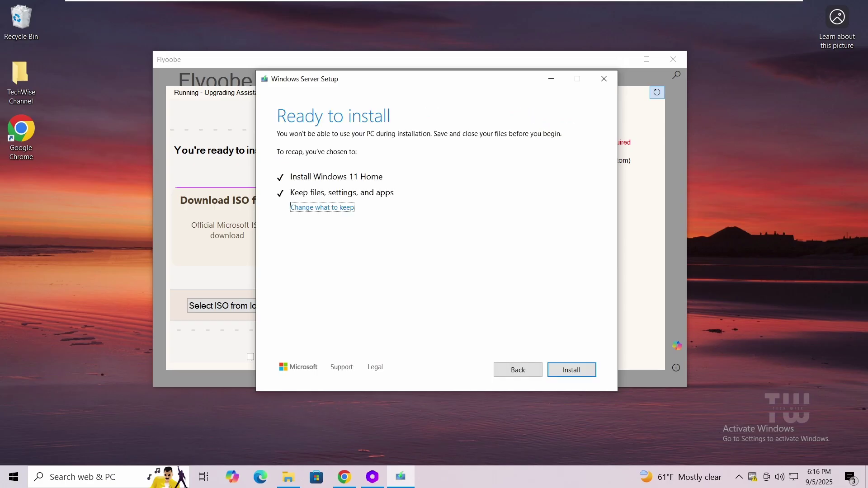
Step: Install Windows 11 Home, then open the Start menu on the upgraded desktop
{"action": "left_click", "coordinate": [572, 370]}
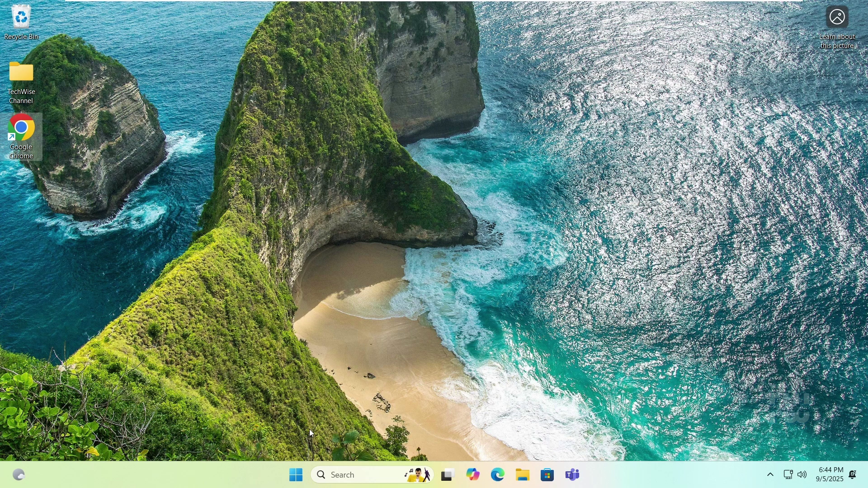
{"action": "left_click", "coordinate": [297, 472]}
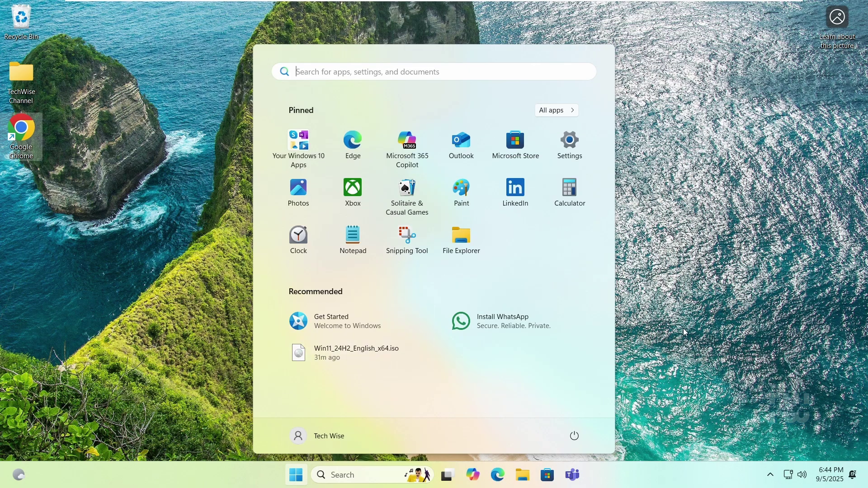
Step: Permanently delete FlyoobeApp.zip, the Windows 11 ISO and the FlyoobeApp folder from Downloads, then close File Explorer
{"action": "left_click", "coordinate": [524, 474]}
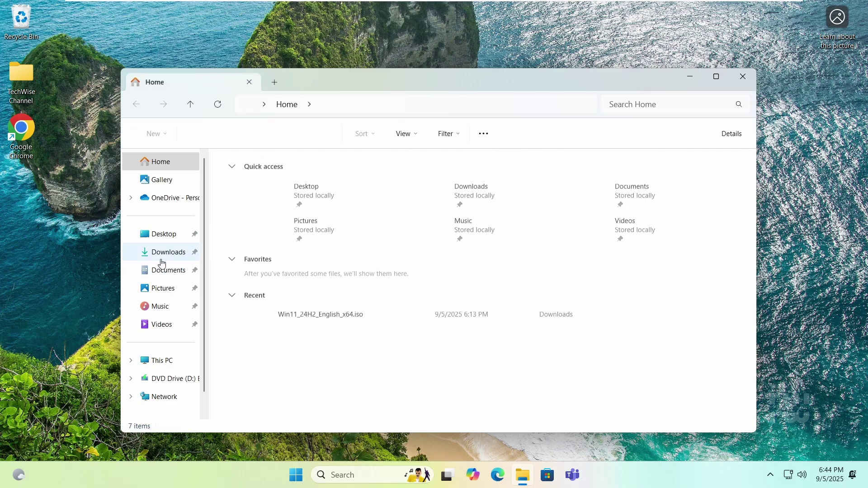
{"action": "left_click", "coordinate": [164, 258]}
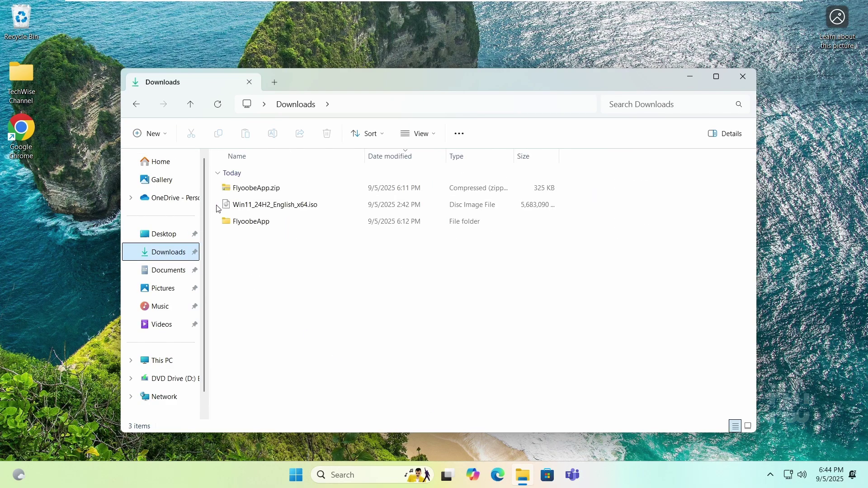
{"action": "left_click", "coordinate": [248, 189]}
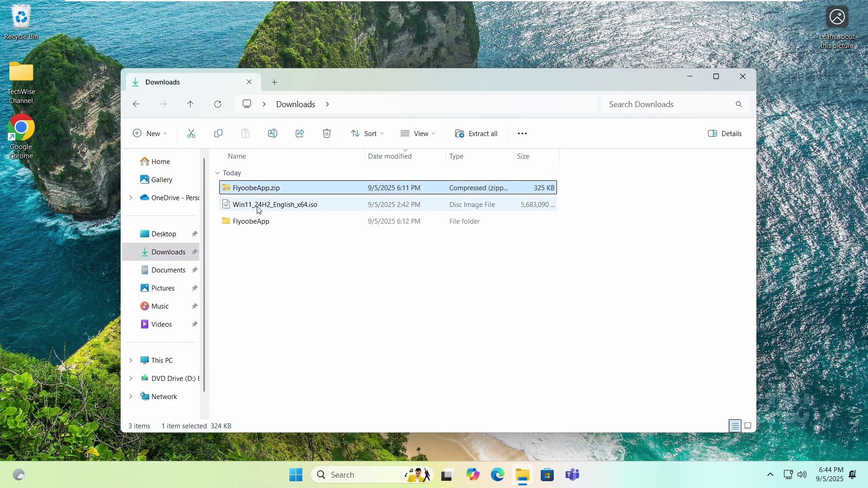
{"action": "left_click_drag", "start_coordinate": [288, 256], "coordinate": [243, 185]}
{"action": "left_click", "coordinate": [327, 134]}
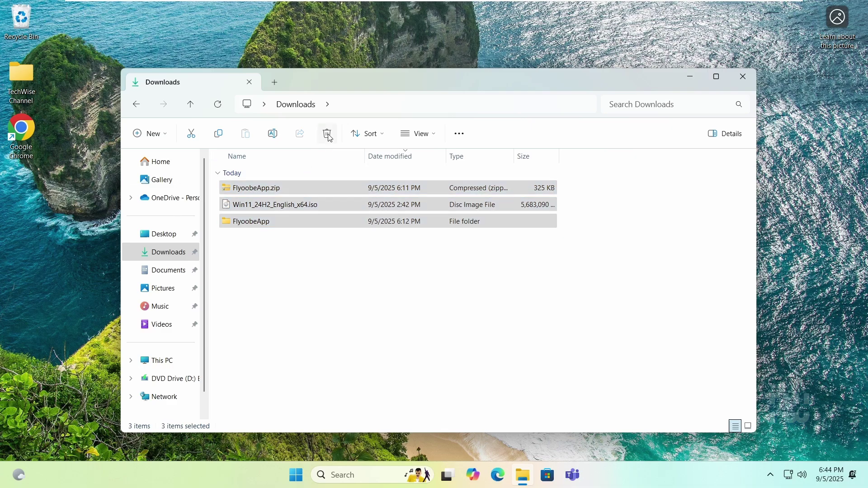
{"action": "left_click", "coordinate": [273, 175]}
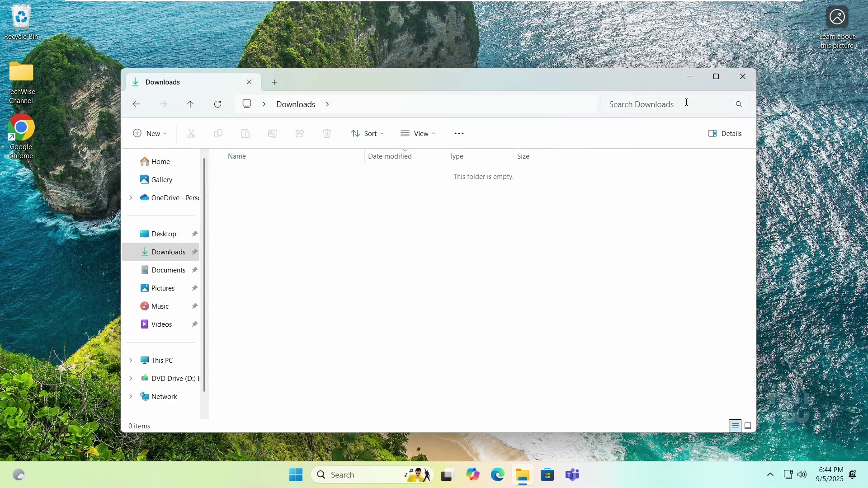
{"action": "left_click", "coordinate": [745, 80]}
Step: Launch System Information via 'sysinfo' and check the OS Name (Windows 11 Home) and Version 10.0.26100 rows
{"action": "left_click", "coordinate": [360, 465]}
{"action": "type", "text": "sysinfo"}
{"action": "key", "text": "Return"}
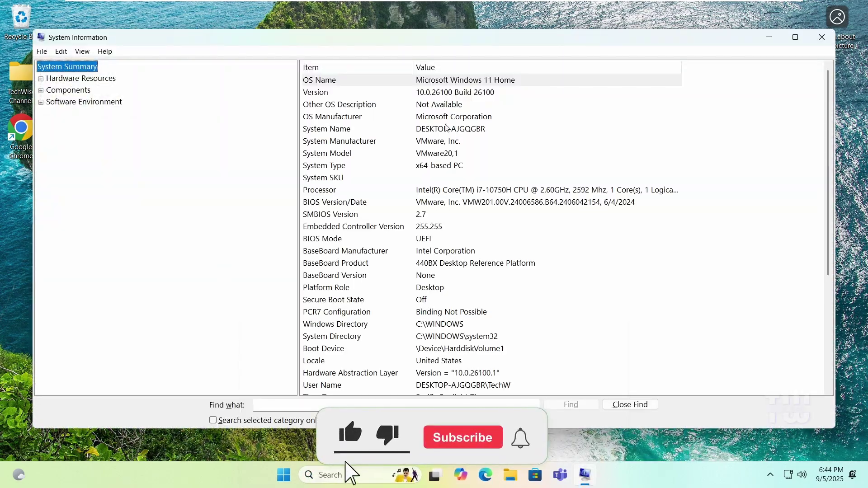
{"action": "left_click", "coordinate": [484, 80]}
{"action": "left_click", "coordinate": [458, 92]}
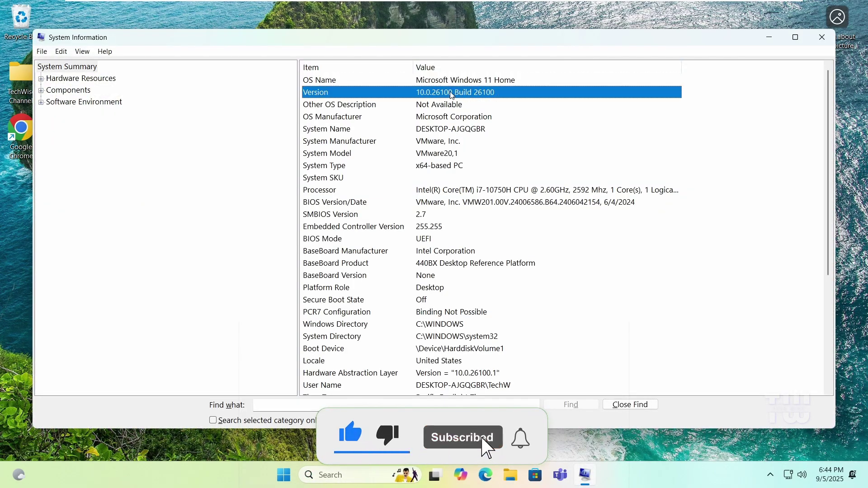